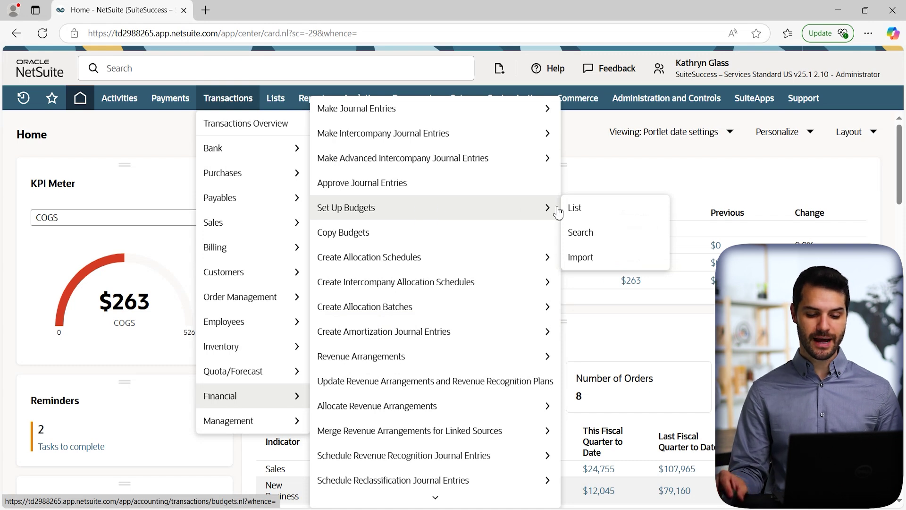
List the existing budgets and view the FY 2023 Inventory Variance budget.
left_click(595, 213)
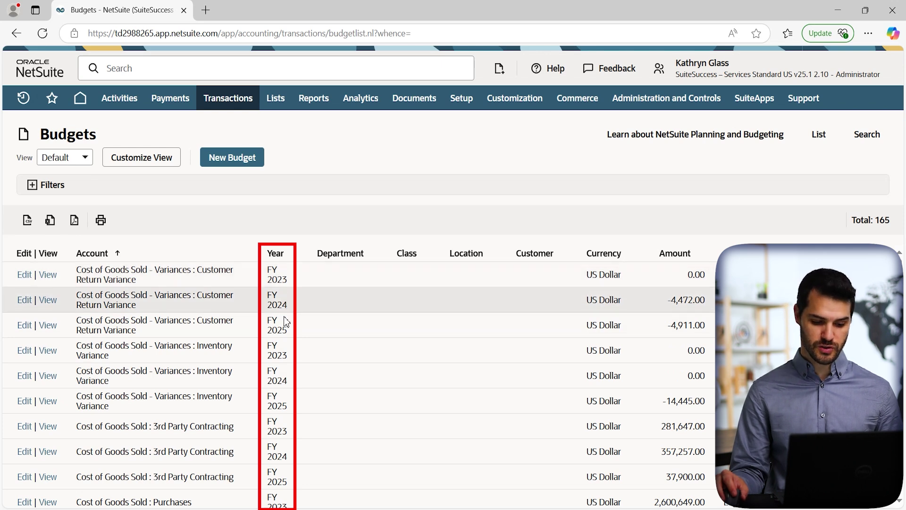
left_click(47, 350)
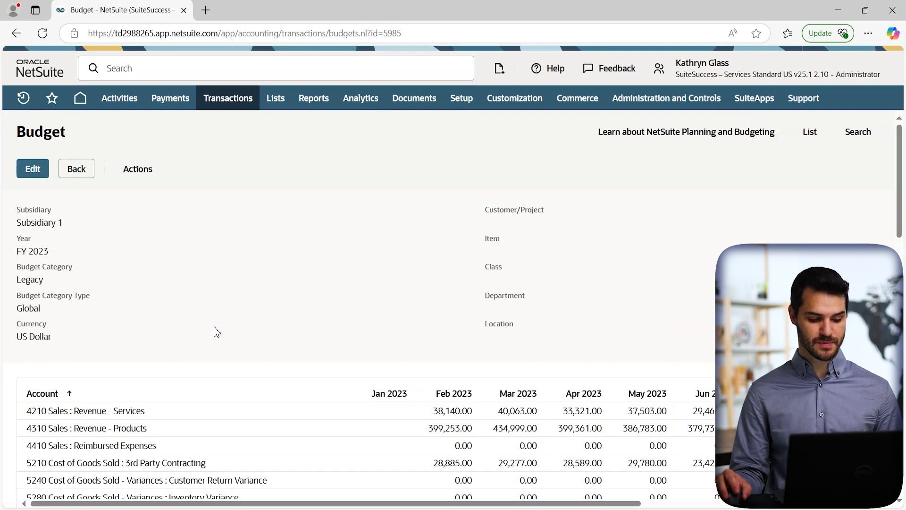
scroll(211, 315, "down", 2)
scroll(210, 314, "down", 2)
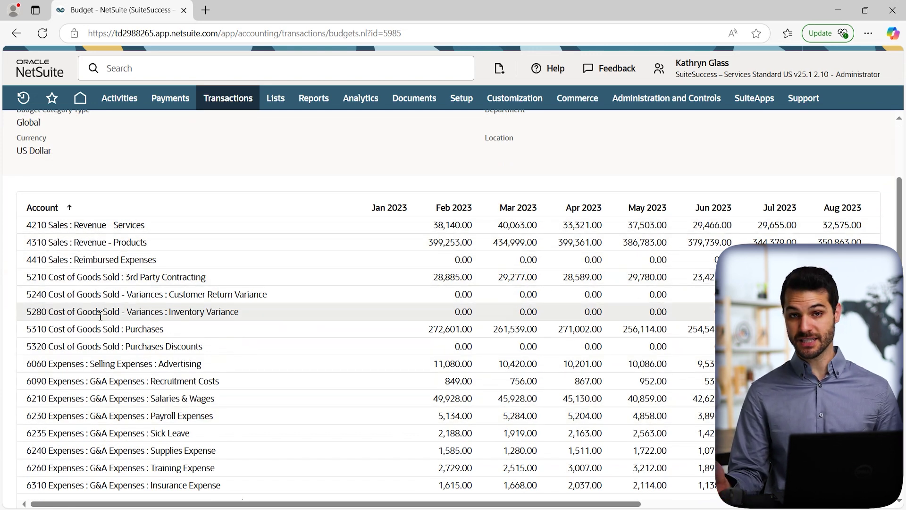
scroll(134, 327, "down", 3)
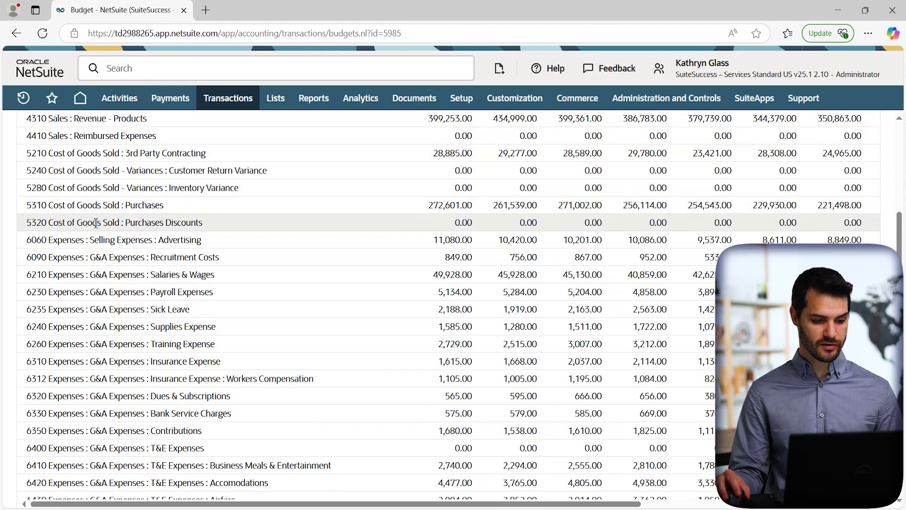
scroll(109, 222, "down", 2)
scroll(122, 283, "down", 5)
scroll(137, 330, "down", 3)
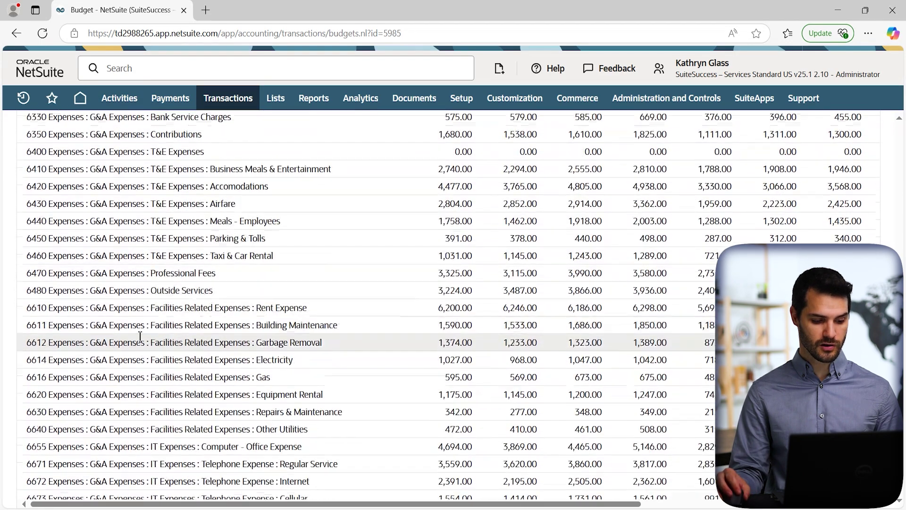
scroll(417, 409, "down", 3)
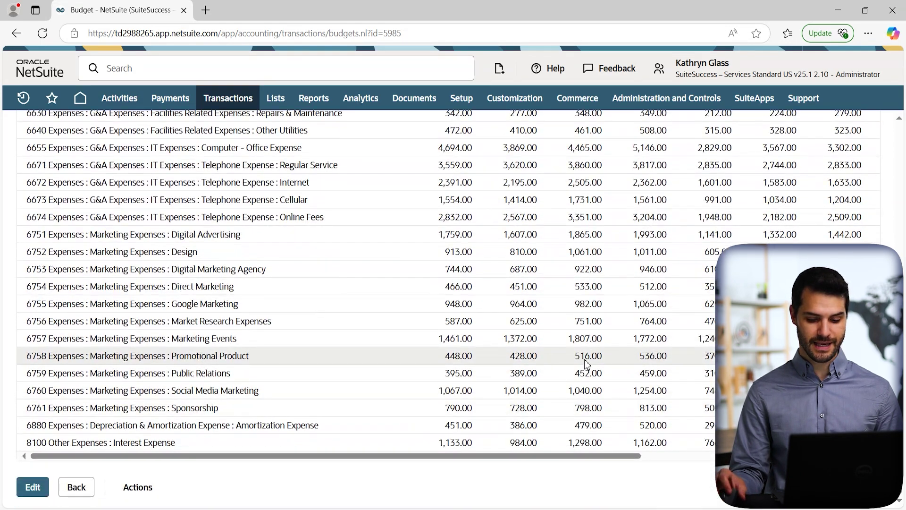
mouse_move(587, 456)
left_mouse_down()
mouse_move(812, 456)
mouse_move(537, 447)
left_mouse_up()
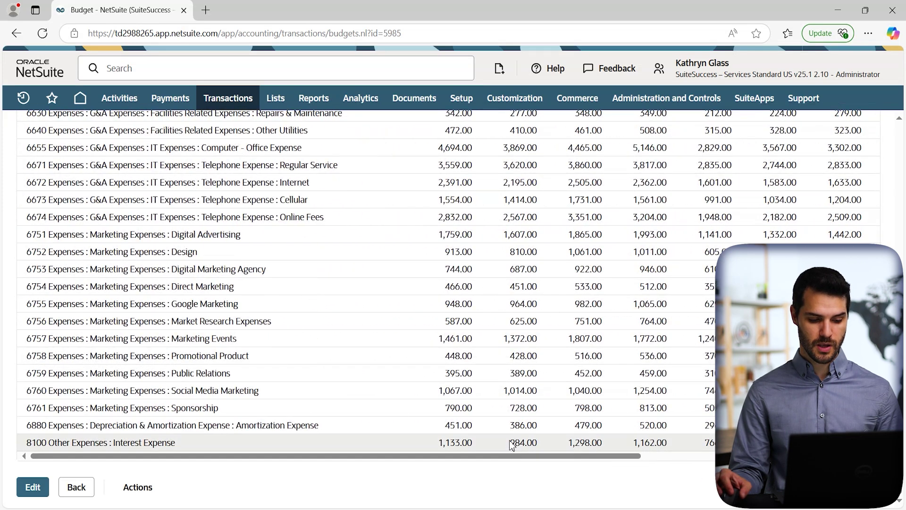
scroll(555, 350, "up", 4)
scroll(555, 350, "up", 4)
scroll(555, 350, "up", 4)
scroll(553, 350, "up", 4)
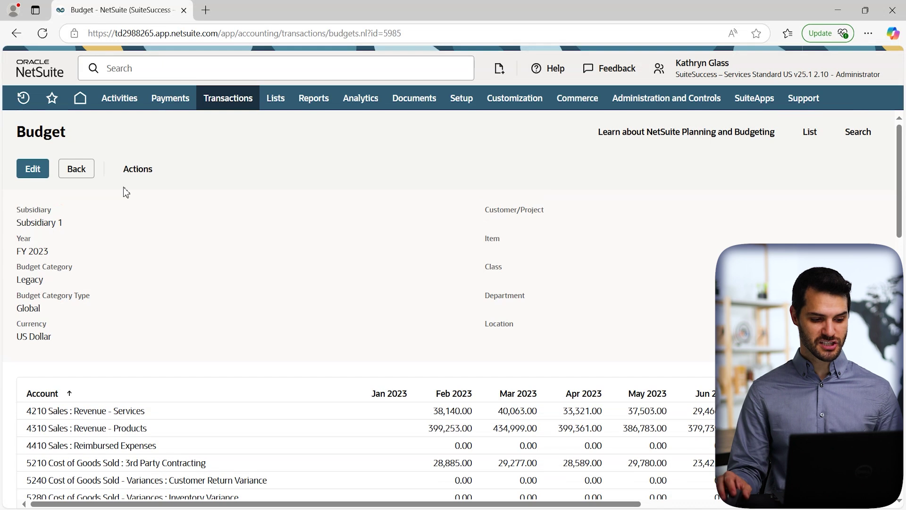
left_click(79, 170)
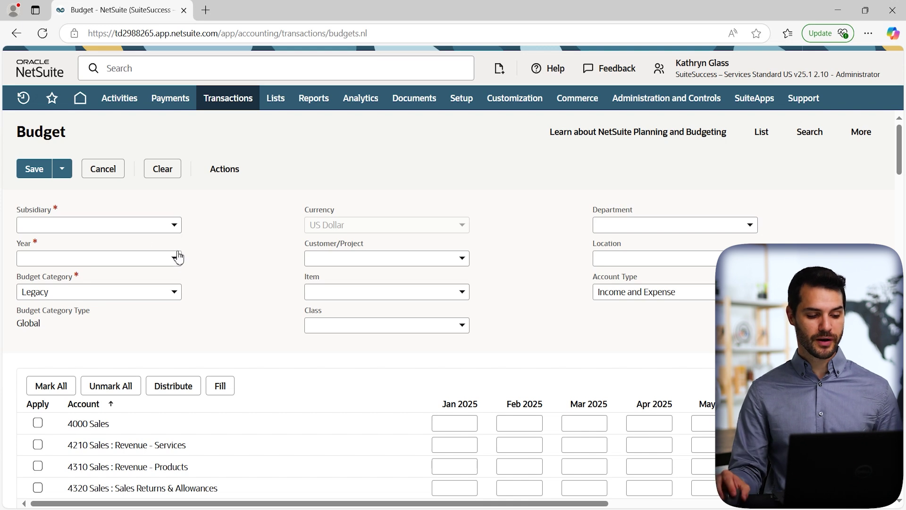
Set the new budget's subsidiary to Parent Company, year to FY 2026, and category to Legacy.
left_click(145, 228)
left_click(114, 273)
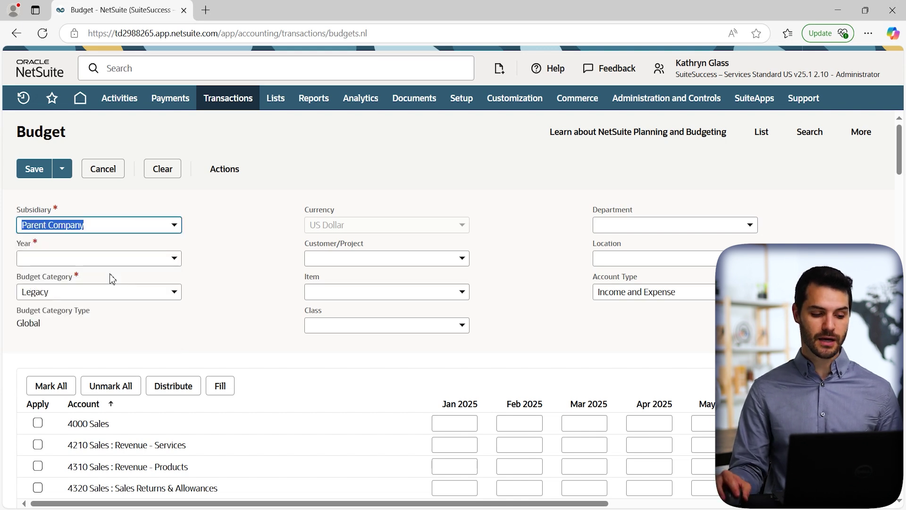
left_click(127, 263)
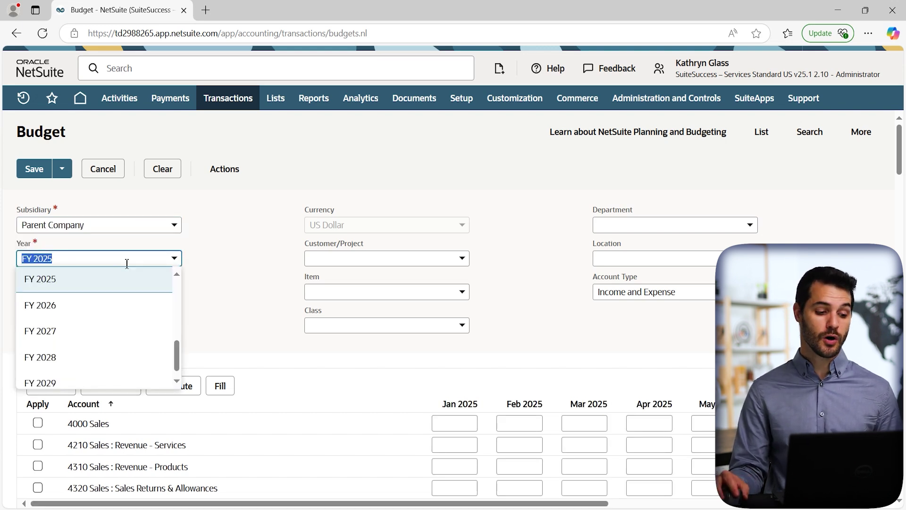
left_click(90, 307)
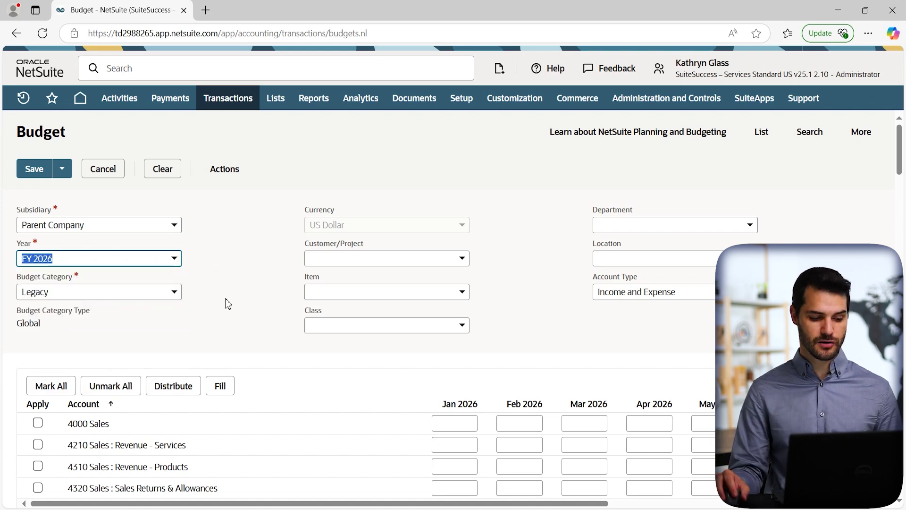
left_click(98, 297)
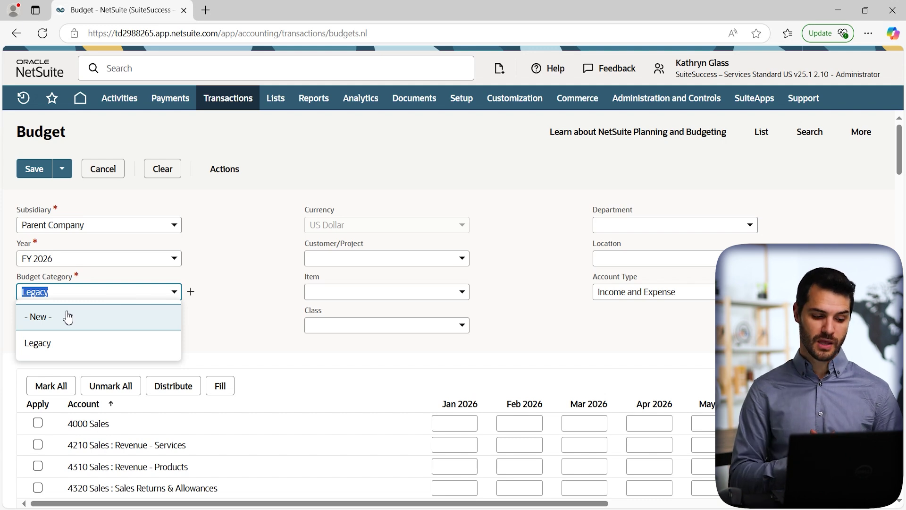
left_click(61, 344)
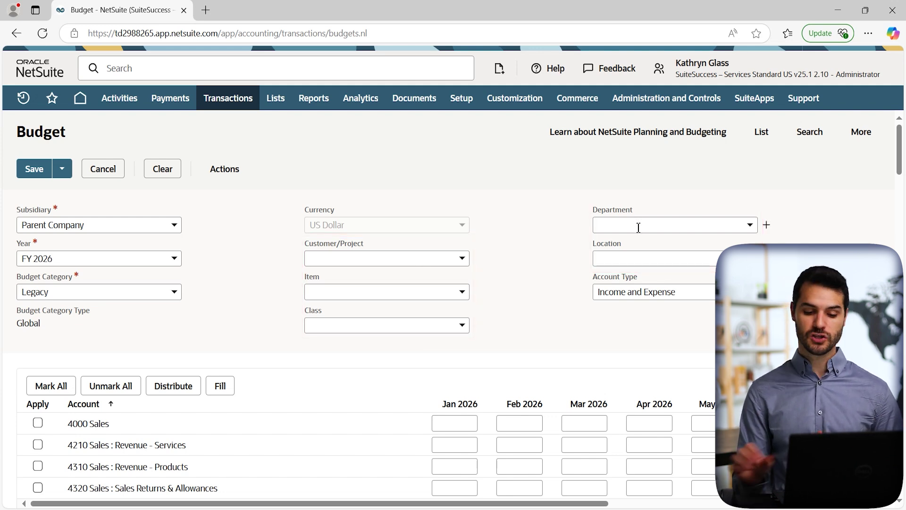
Set the budget department to Administration, leaving account type as Income and Expense.
left_click(638, 227)
left_click(637, 298)
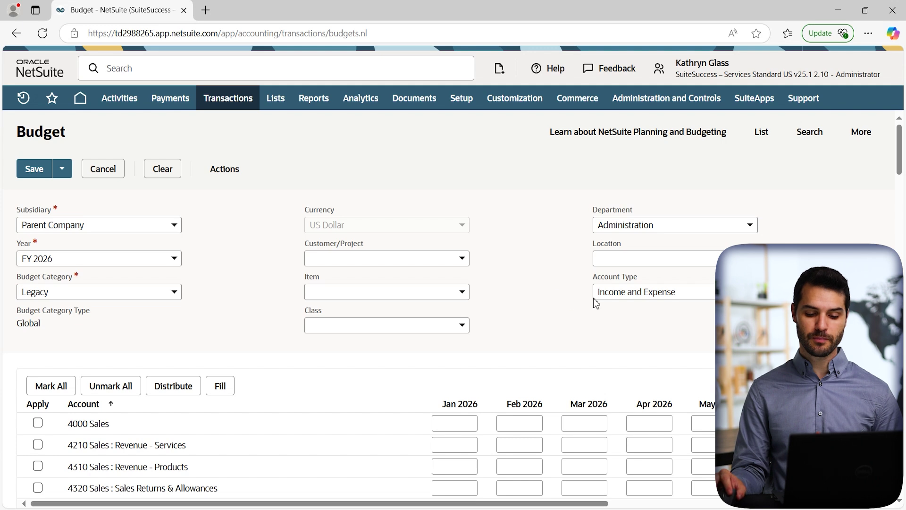
left_click(653, 295)
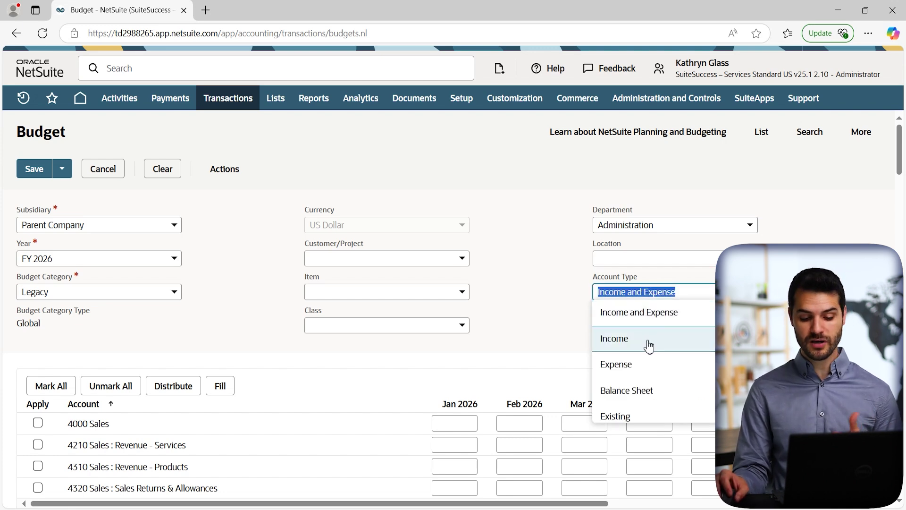
scroll(653, 347, "down", 1)
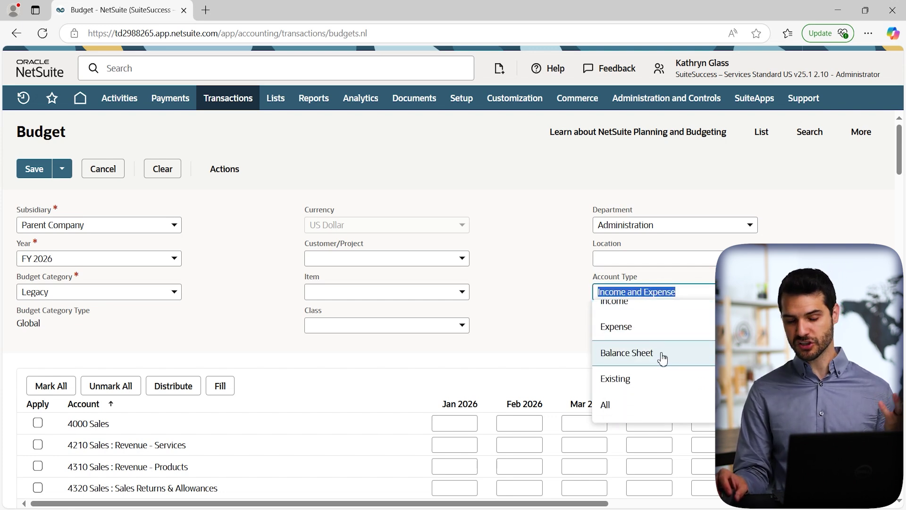
left_click(527, 283)
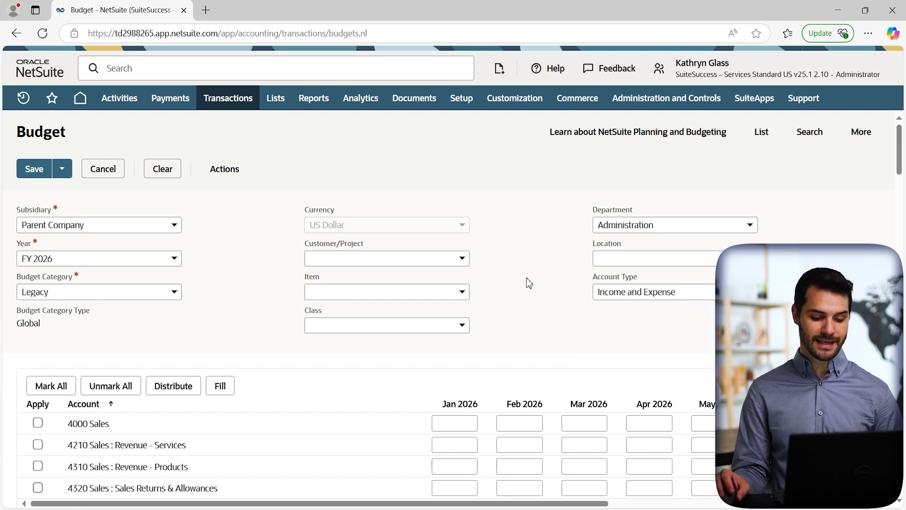
scroll(529, 282, "down", 2)
scroll(531, 282, "down", 2)
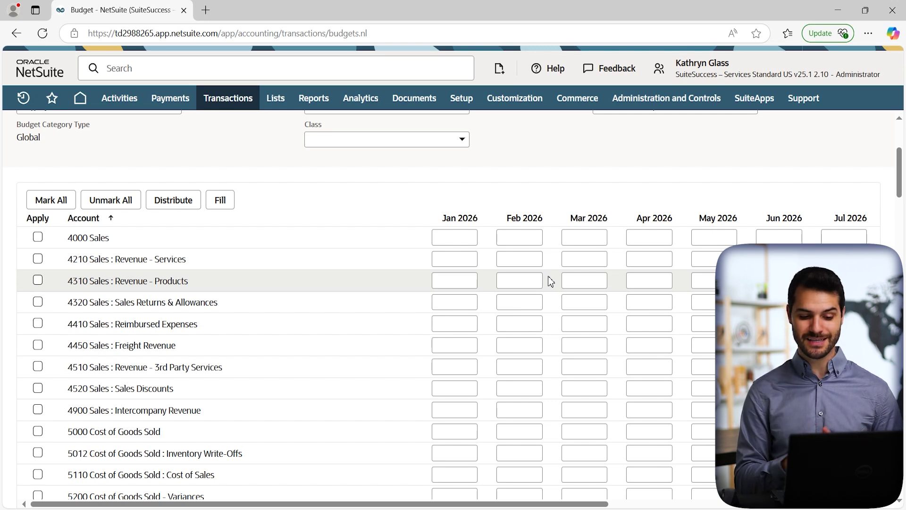
Select the Jan 2026 amount cell for the 4000 Sales account.
left_click(464, 239)
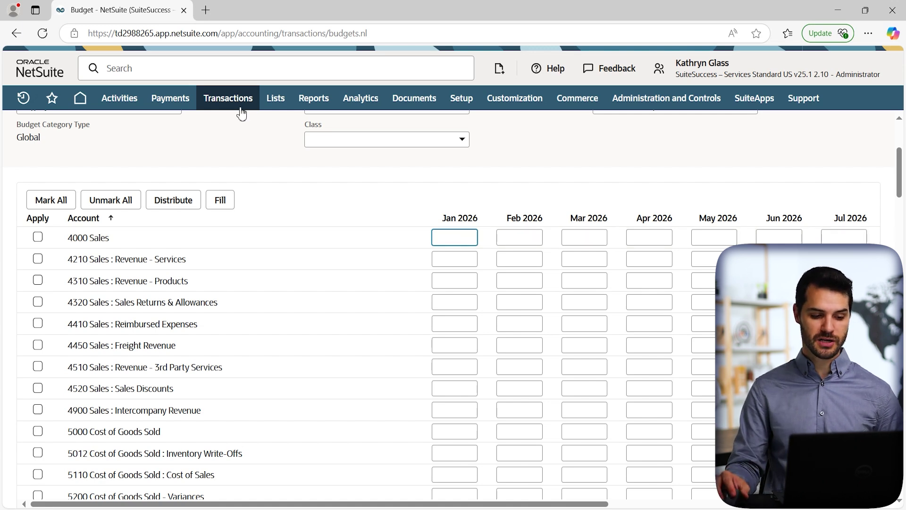
mouse_move(227, 98)
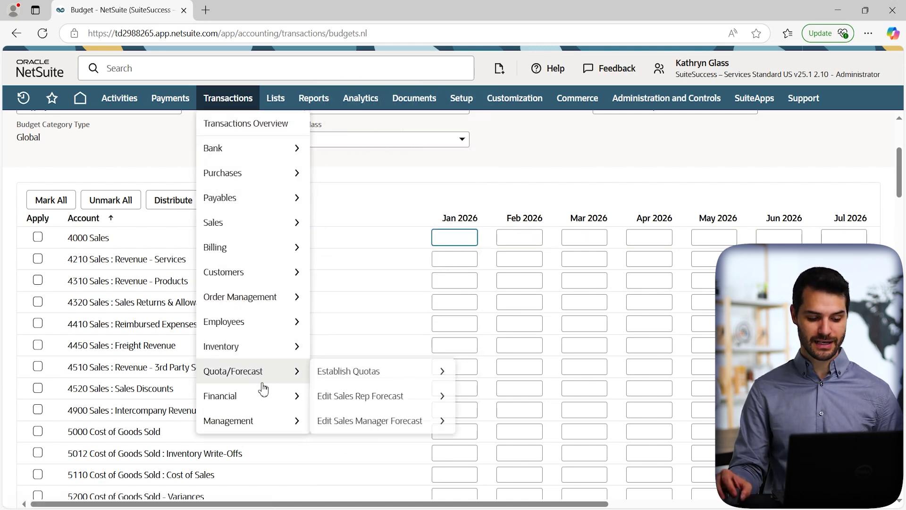
mouse_move(346, 208)
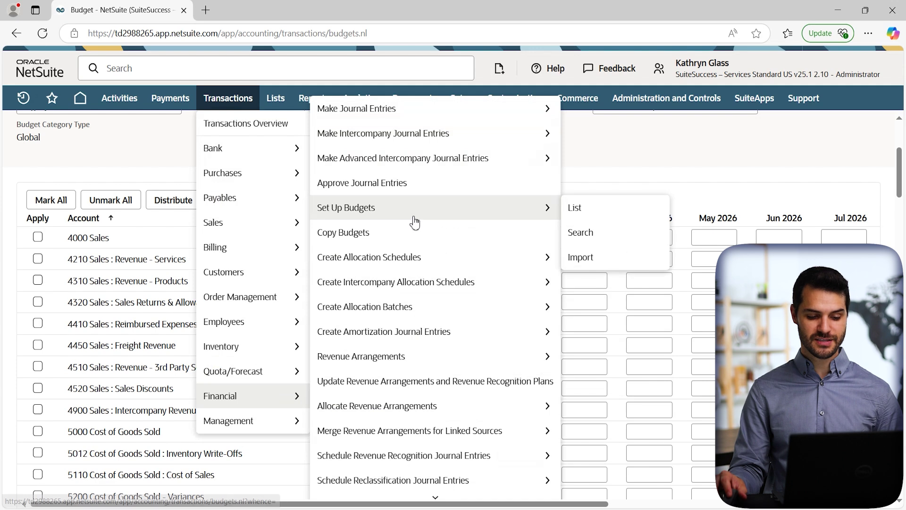
Go to budget import, abandoning the unsaved budget, and download the standard budgets template.
left_click(598, 261)
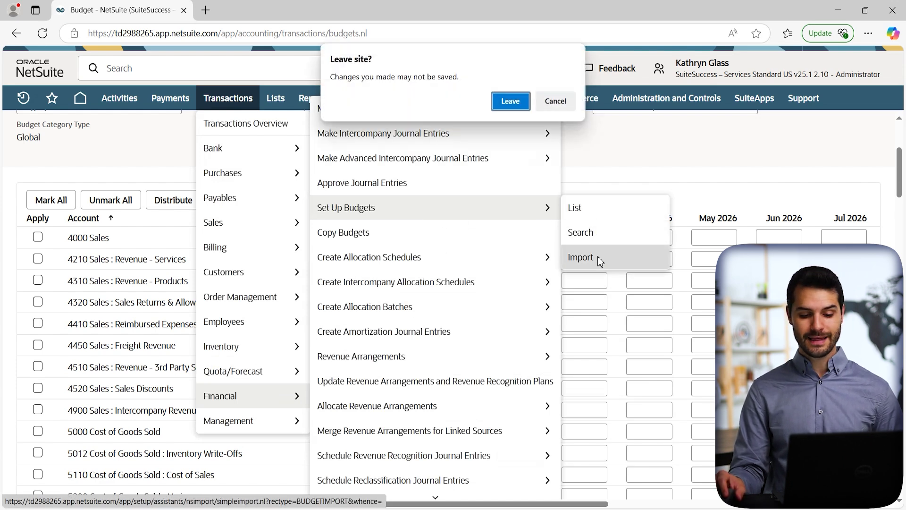
left_click(511, 102)
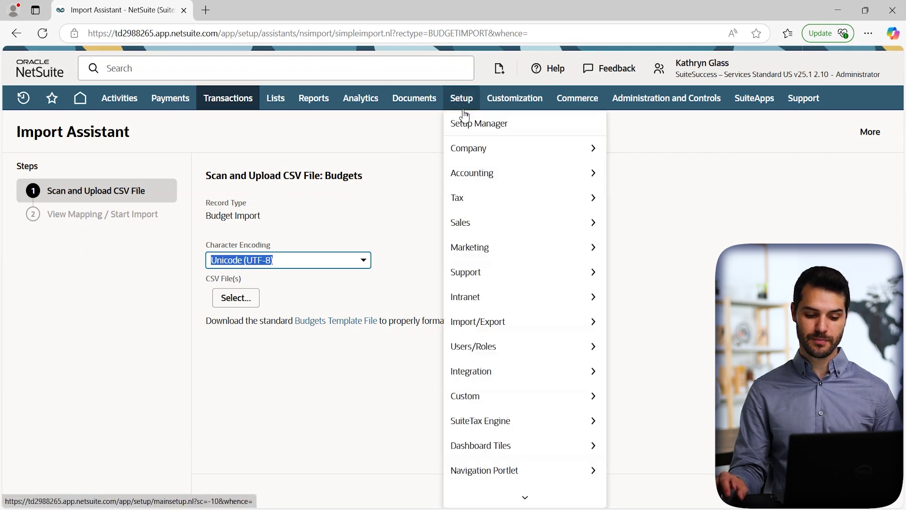
mouse_move(477, 322)
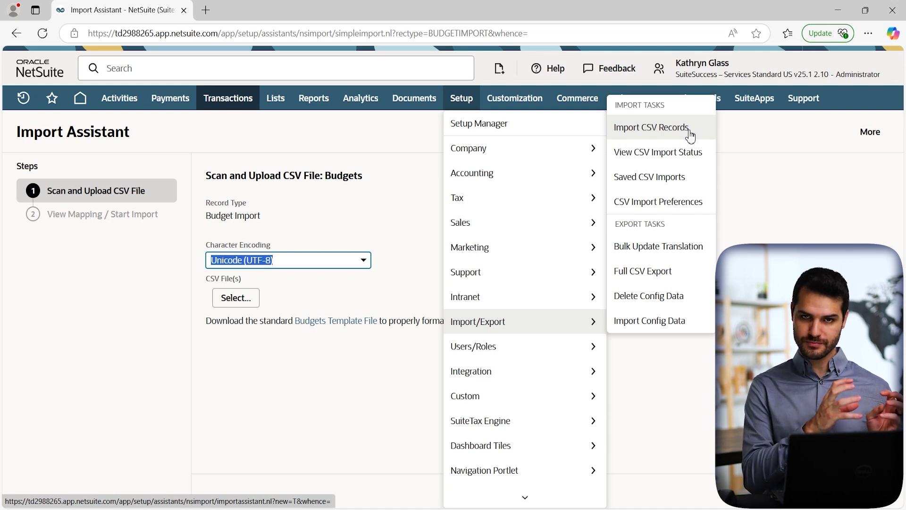
left_click(394, 231)
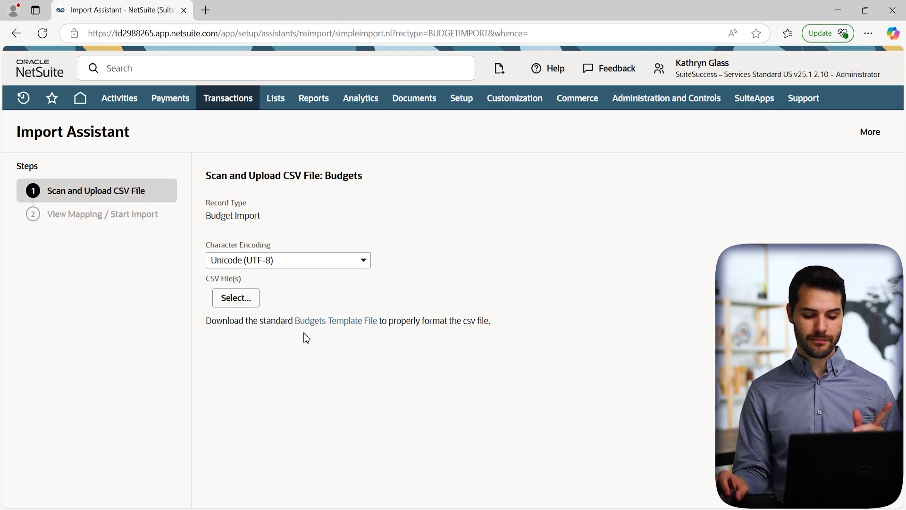
left_click(359, 322)
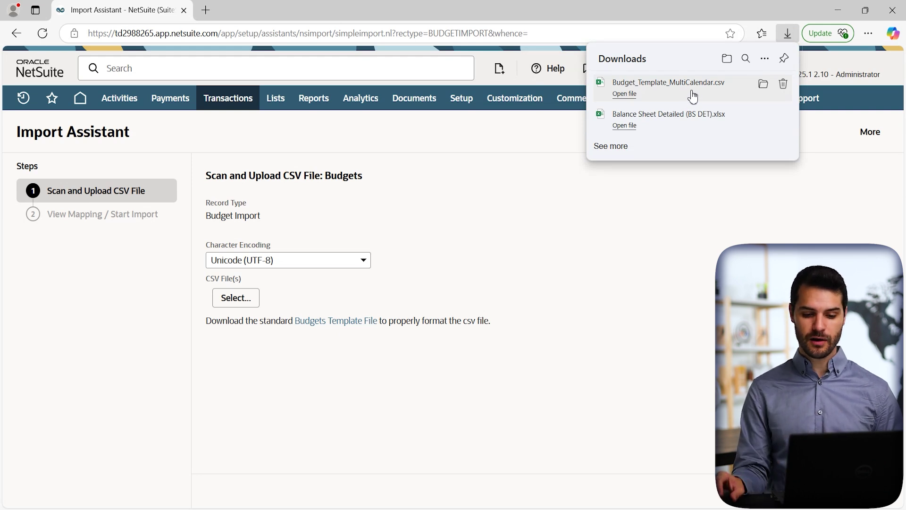
Open Budget_Template_MultiCalendar.csv in Excel from recent downloads, then close the downloads list.
left_click(696, 94)
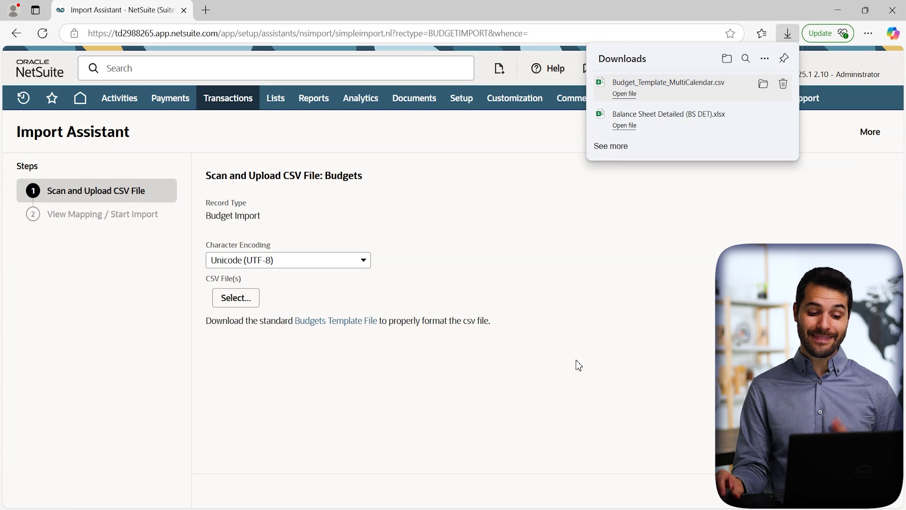
left_click(594, 357)
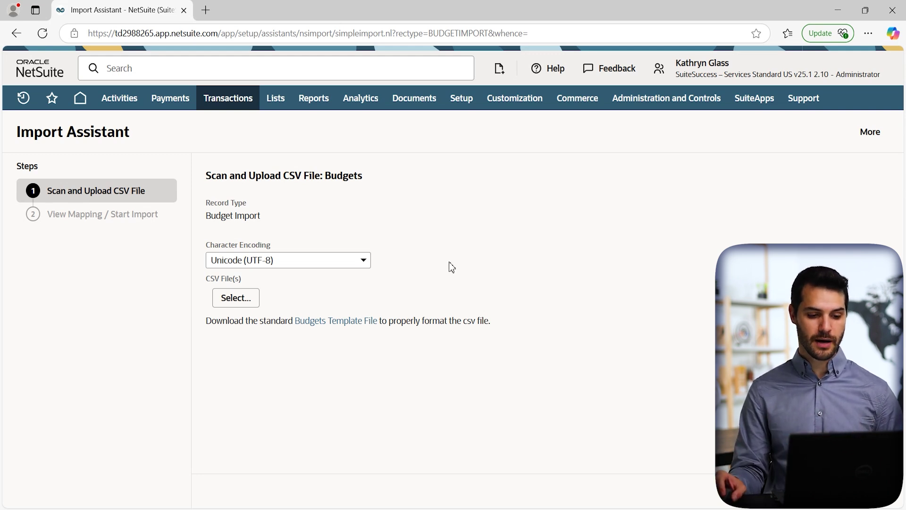
mouse_move(313, 98)
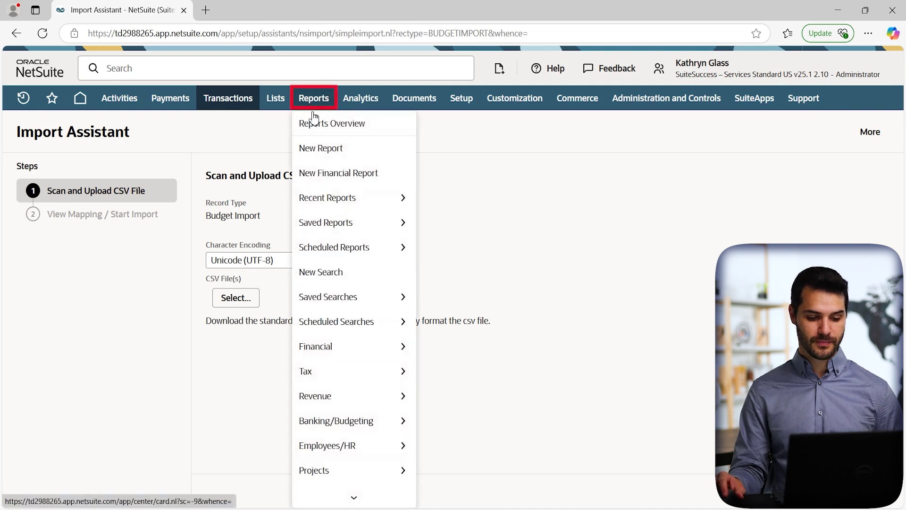
Open Budget vs. Actual, Project Profitability Reports and Balance Sheet reports in new tabs.
scroll(335, 241, "down", 3)
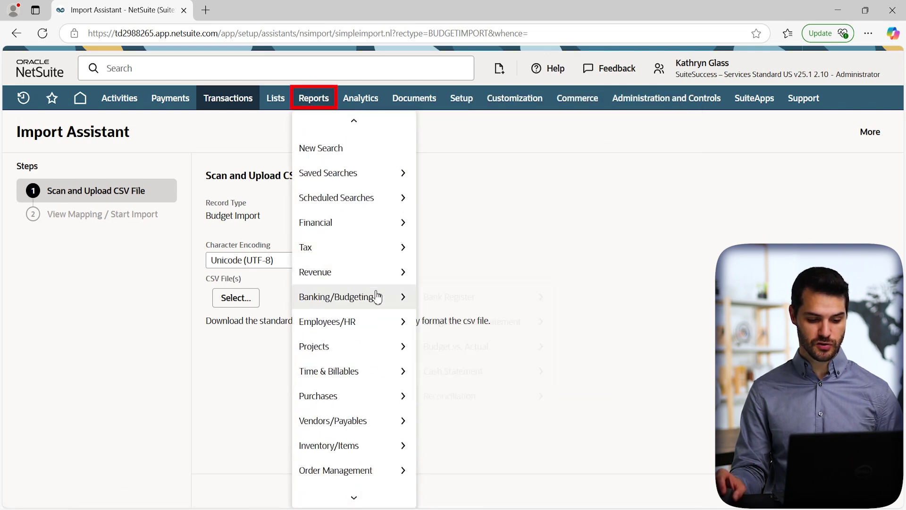
mouse_move(336, 420)
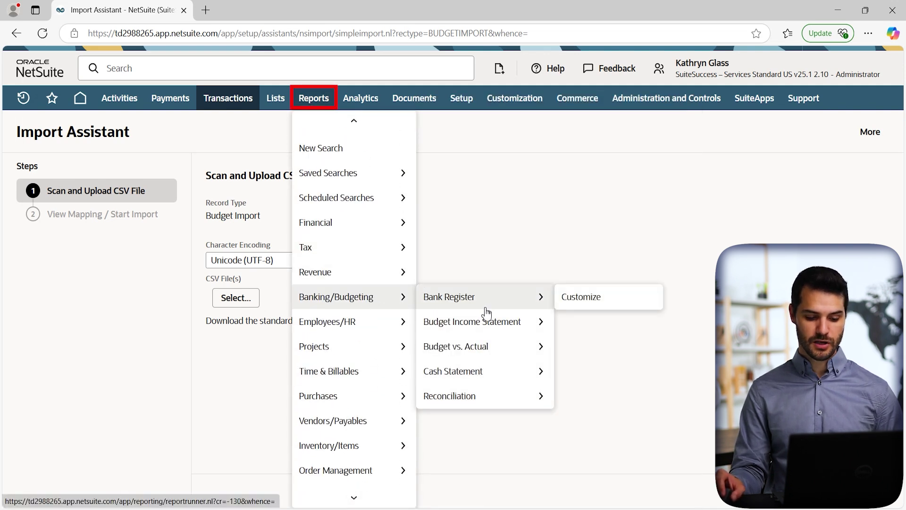
mouse_move(459, 346)
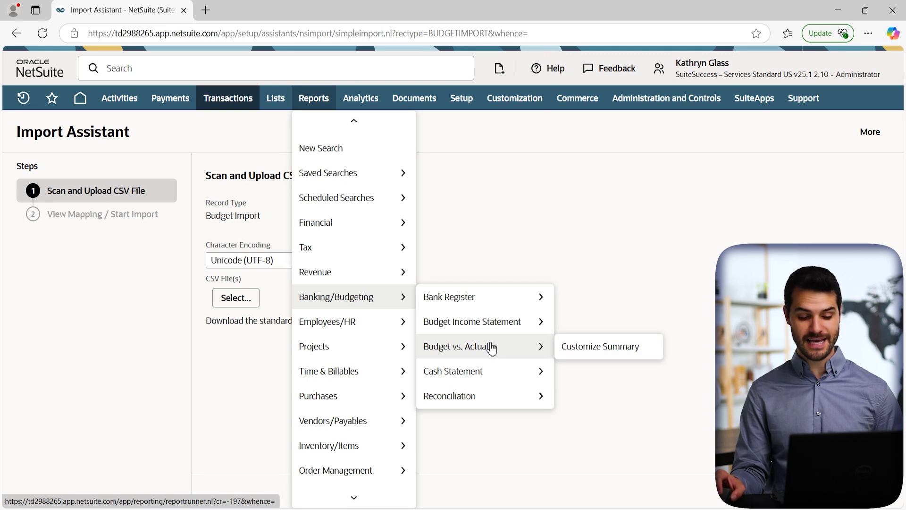
left_click(491, 347, "ctrl")
mouse_move(313, 346)
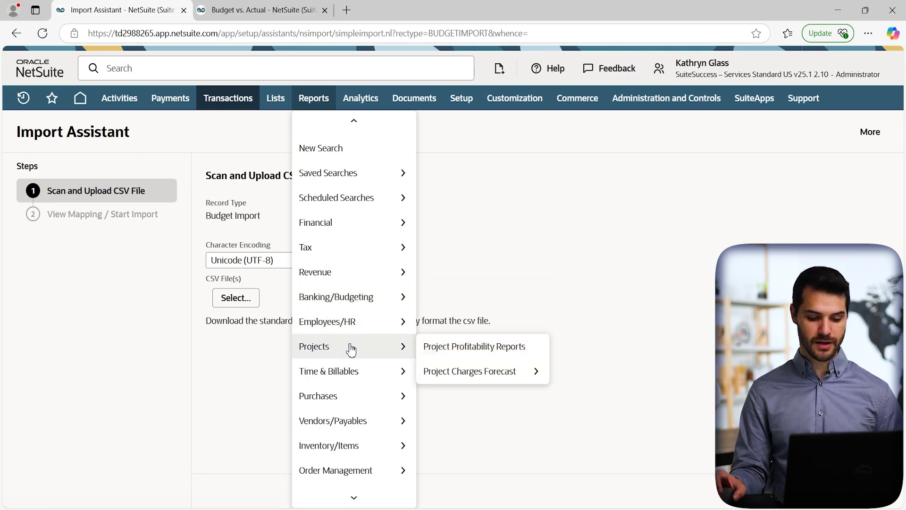
left_click(501, 354, "ctrl")
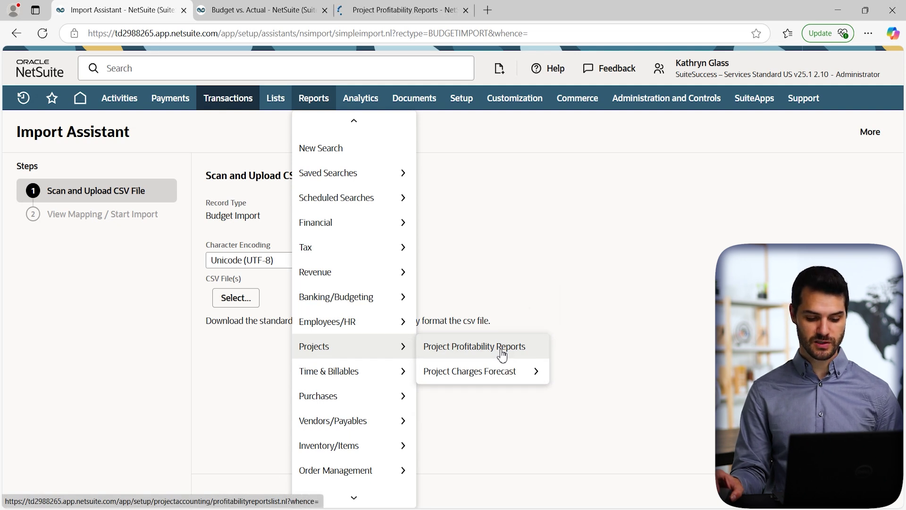
scroll(347, 361, "down", 3)
scroll(349, 361, "down", 1)
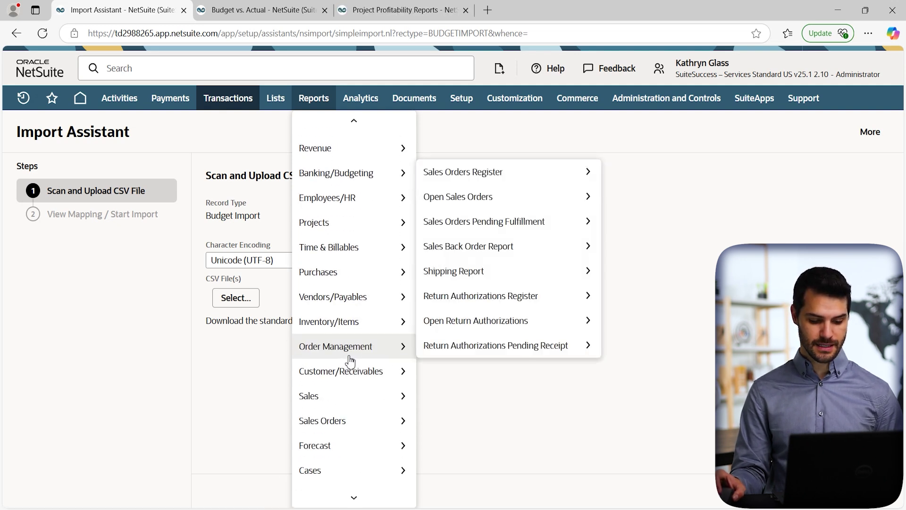
scroll(349, 361, "up", 5)
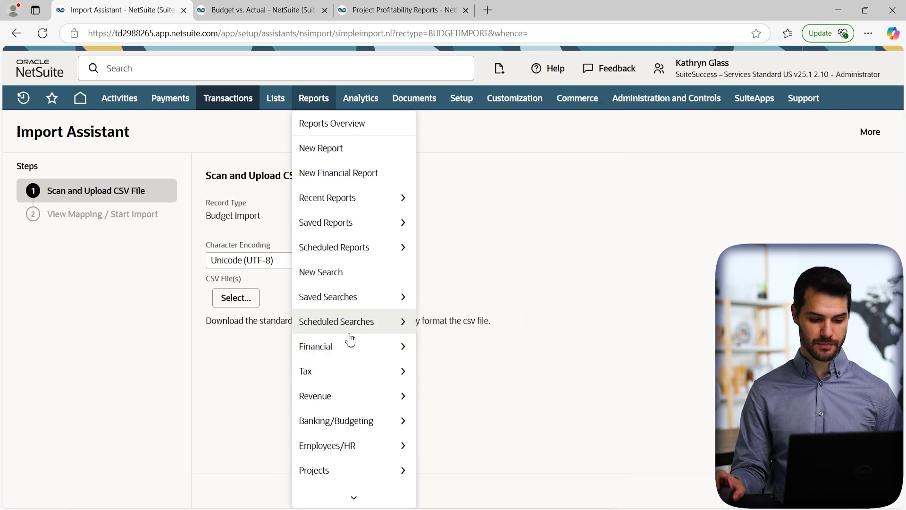
mouse_move(450, 157)
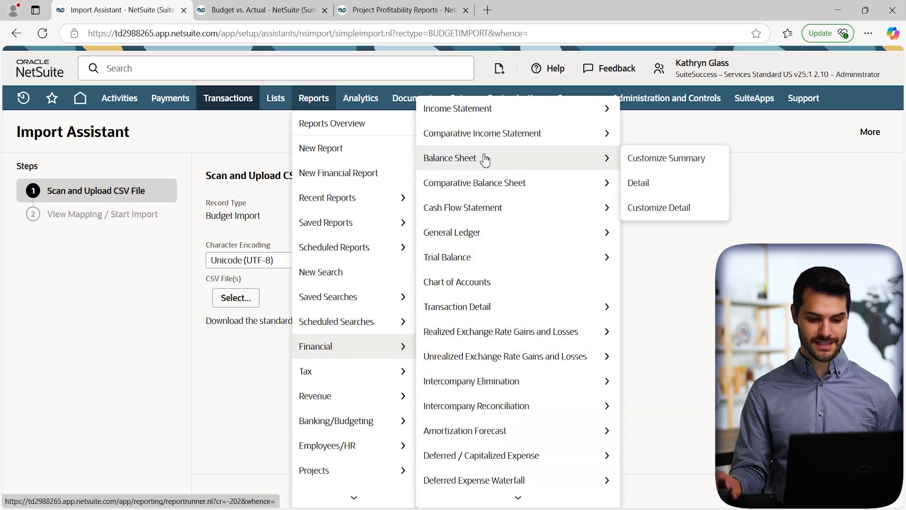
left_click(484, 159, "ctrl")
mouse_move(463, 207)
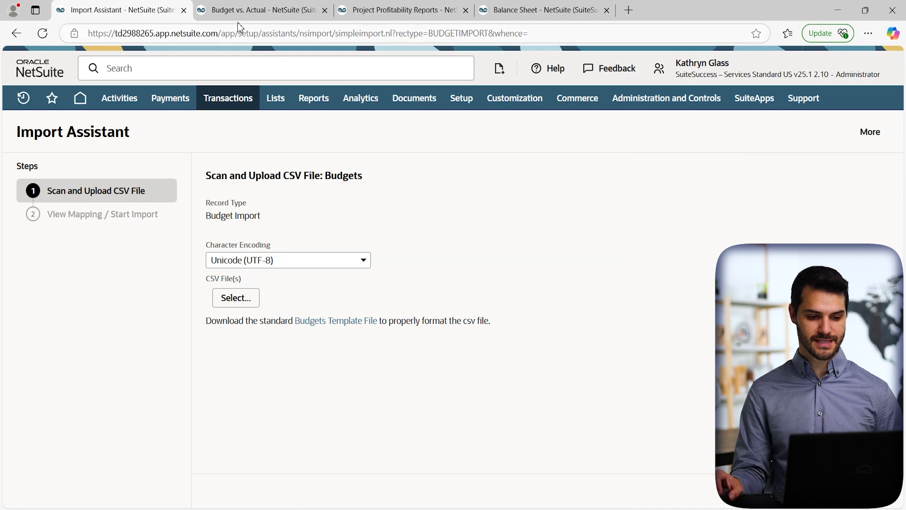
Review the Jan–Dec 2024 Budget vs. Actual report, then move to Project Profitability Reports.
left_click(264, 14)
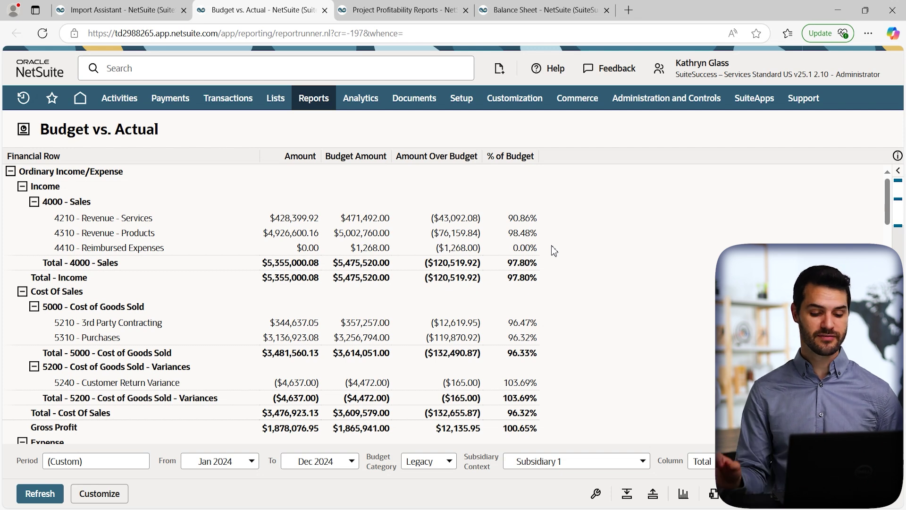
left_click(417, 13)
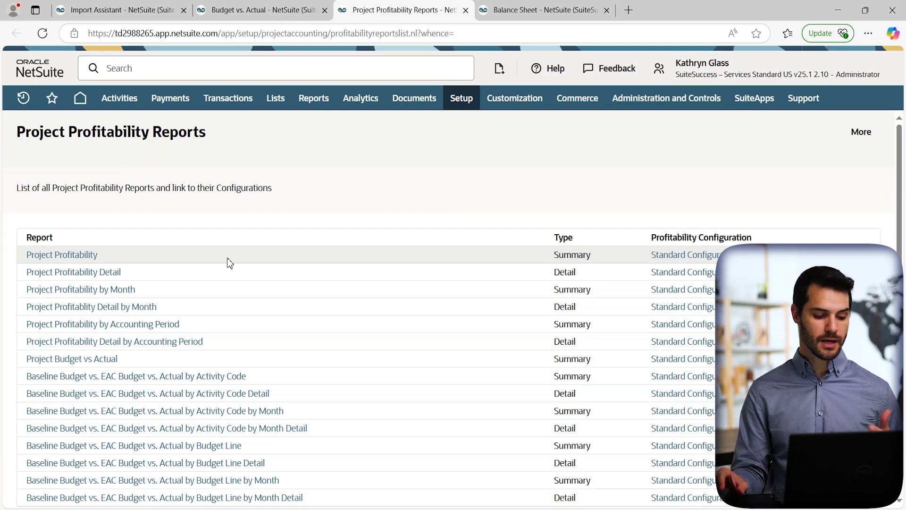
Open Project Budget vs Actual and browse each project's budget, actual cost and variance.
left_click(116, 360)
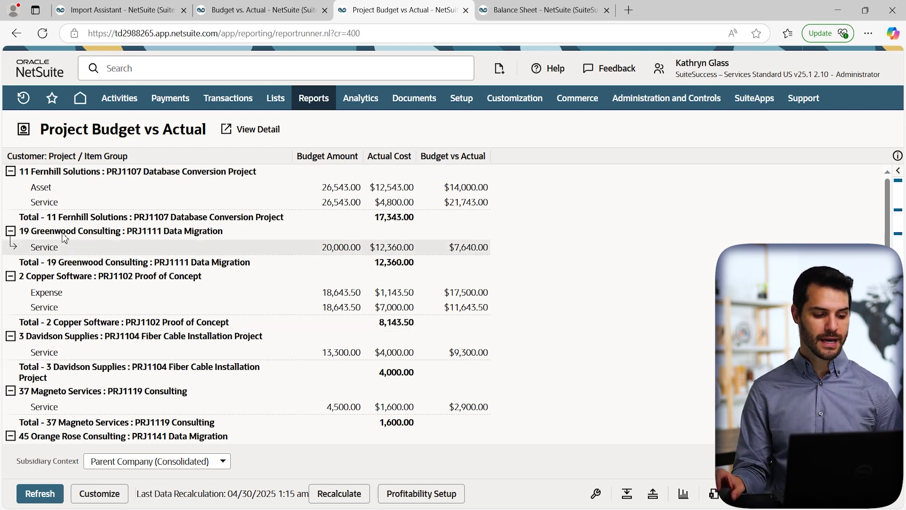
scroll(41, 336, "down", 2)
scroll(40, 336, "down", 2)
scroll(62, 350, "up", 1)
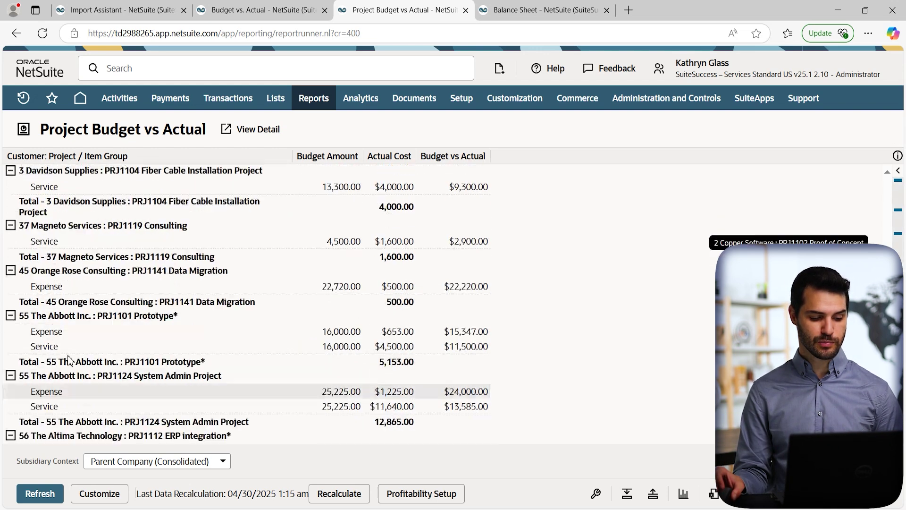
scroll(62, 350, "up", 3)
scroll(71, 349, "up", 1)
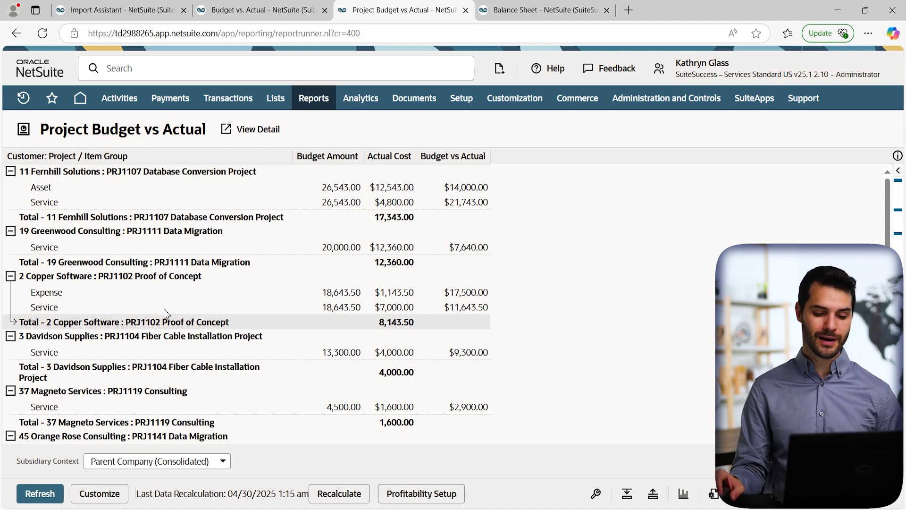
Open the Balance Sheet report in the Financial Report Builder as Custom Balance Sheet 2.
left_click(525, 14)
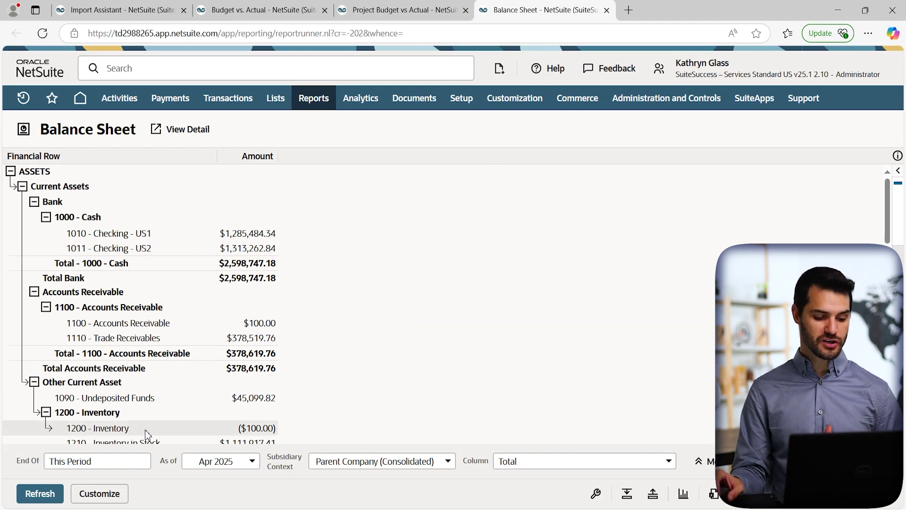
left_click(100, 493)
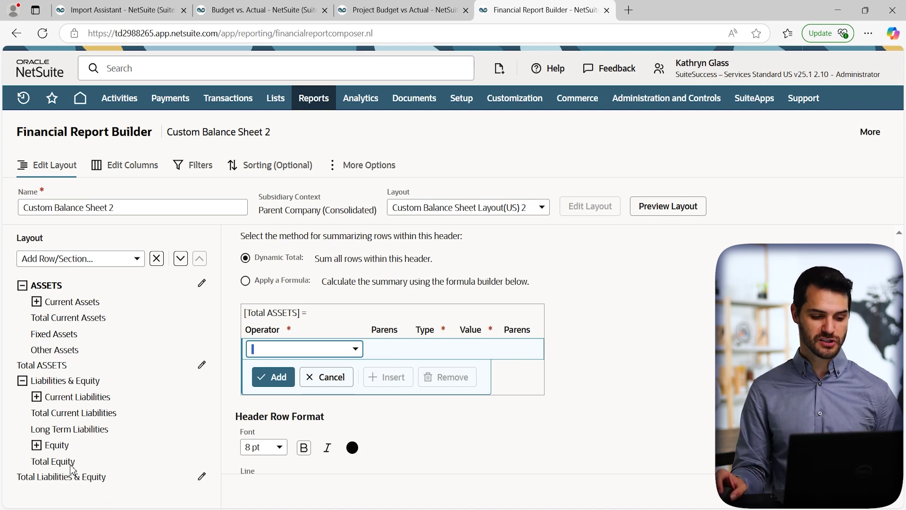
Add the Budget Amount field as a second Amount column on Custom Balance Sheet 2.
left_click(142, 172)
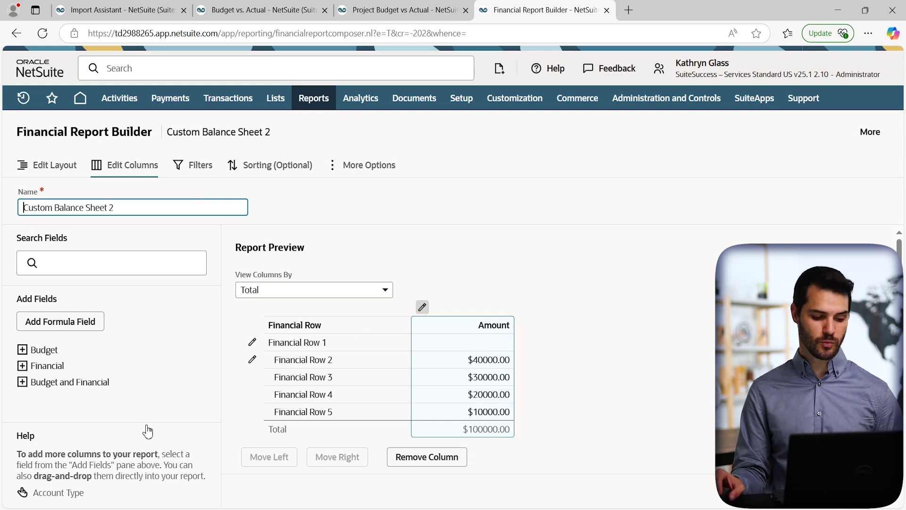
left_click(23, 350)
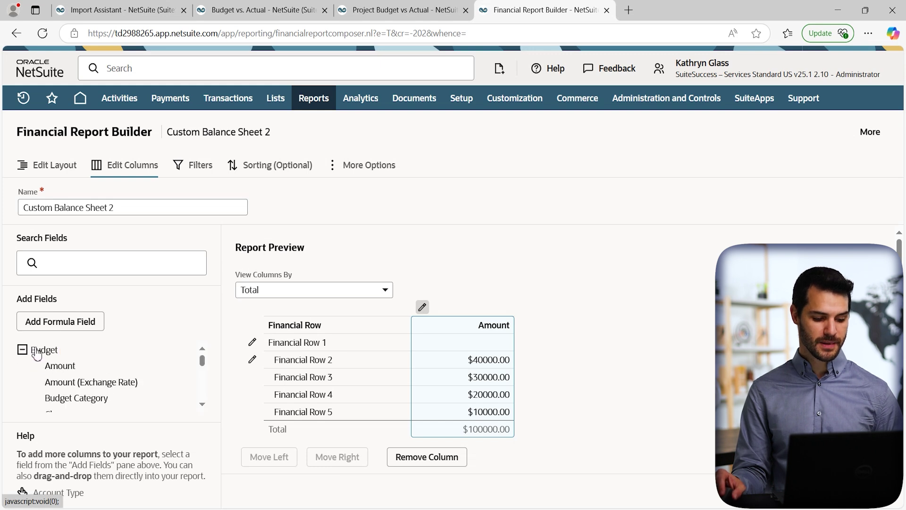
left_click(61, 366)
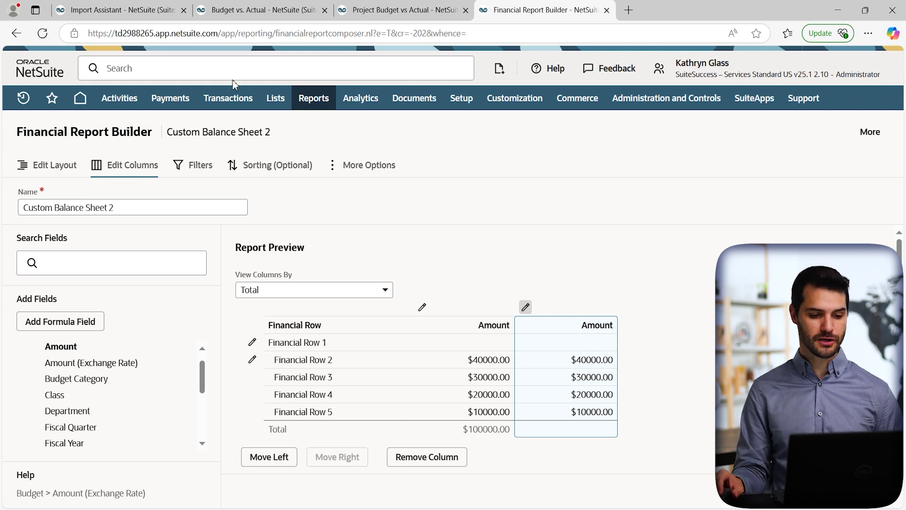
mouse_move(227, 98)
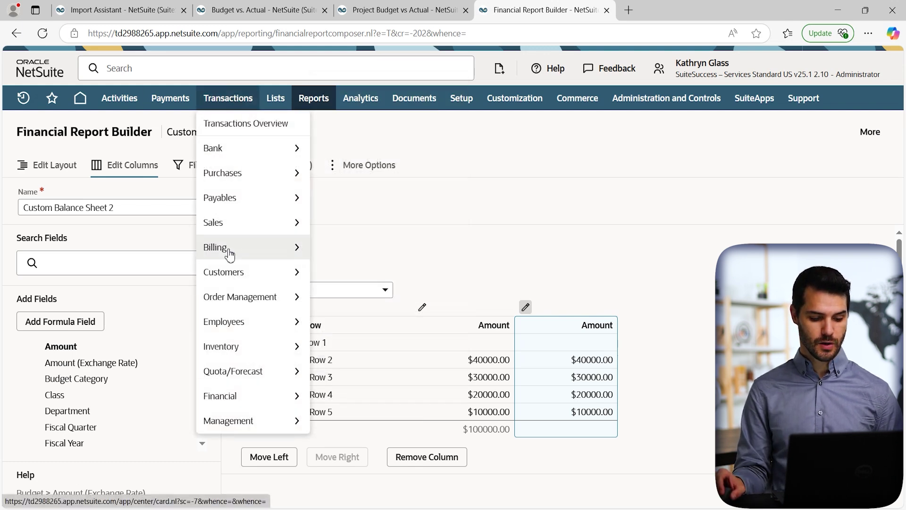
mouse_move(220, 395)
mouse_move(382, 208)
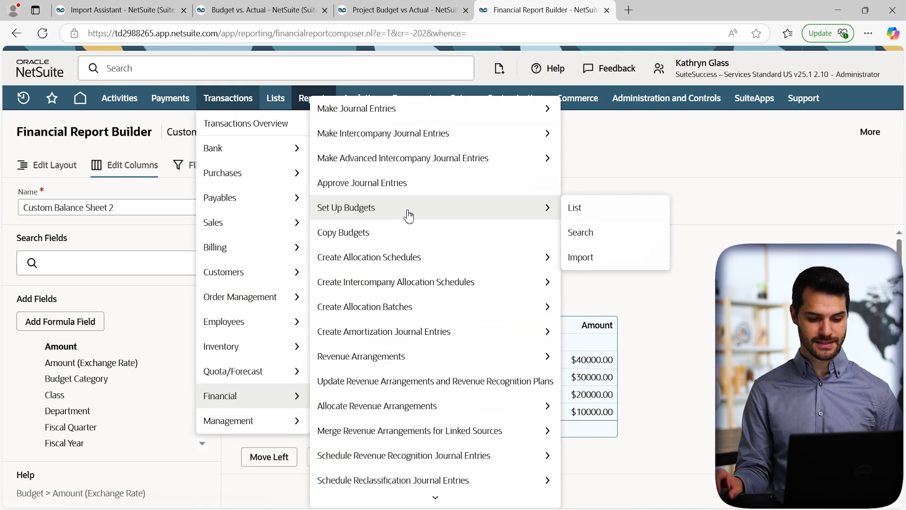
Start a new budget, bringing up a blank form with Legacy category and 2025 monthly columns.
left_click(427, 215)
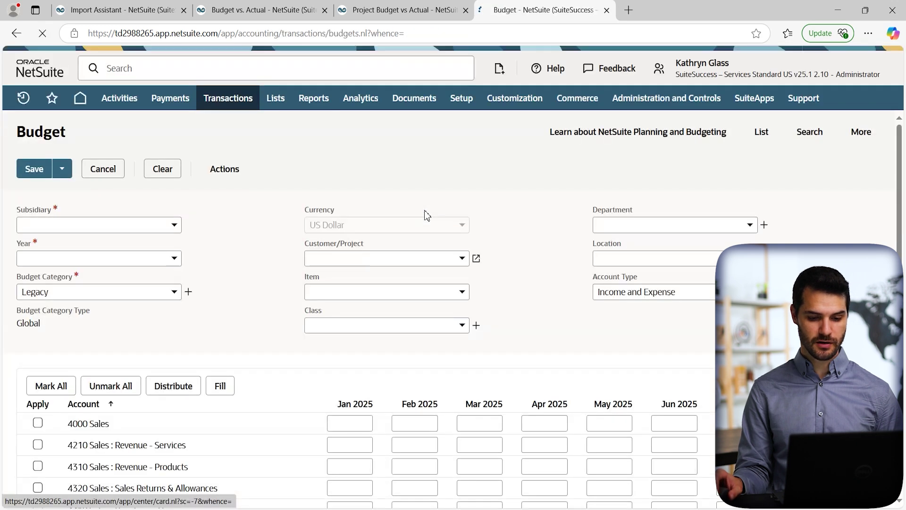